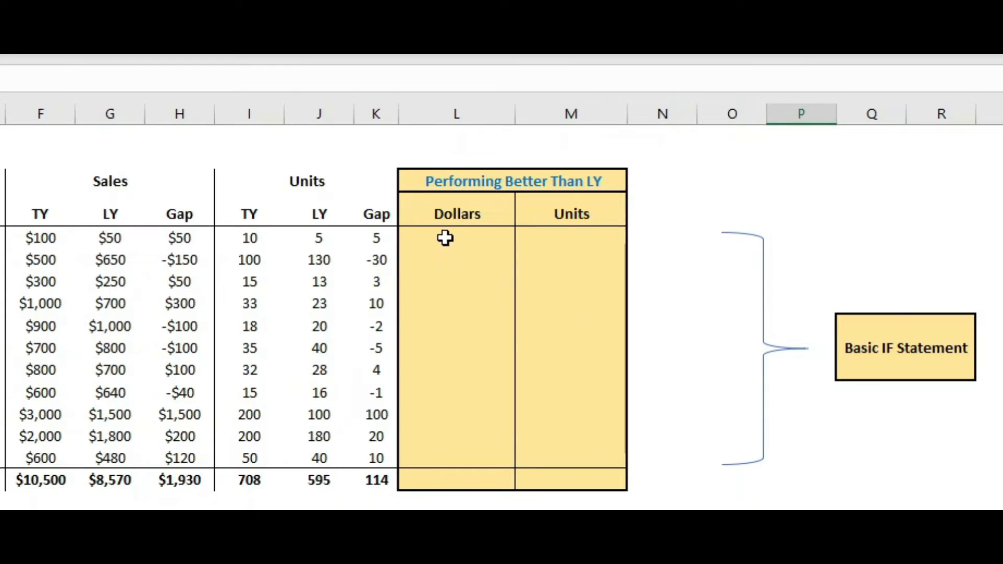
Start an IF formula in the first Dollars cell with the test that sales TY exceeds sales LY (F5>G5)
{"action": "left_click", "coordinate": [566, 240]}
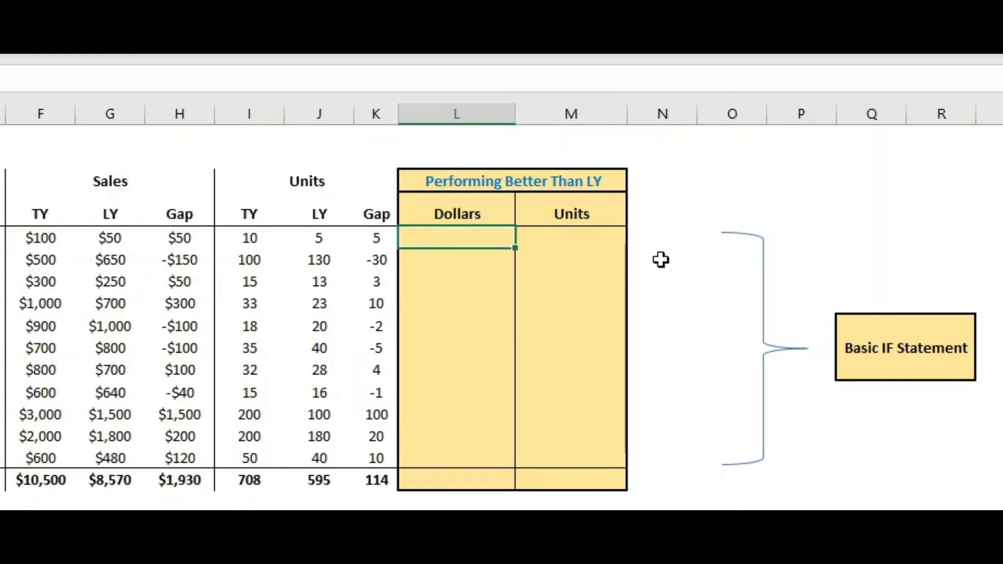
{"action": "type", "text": "="}
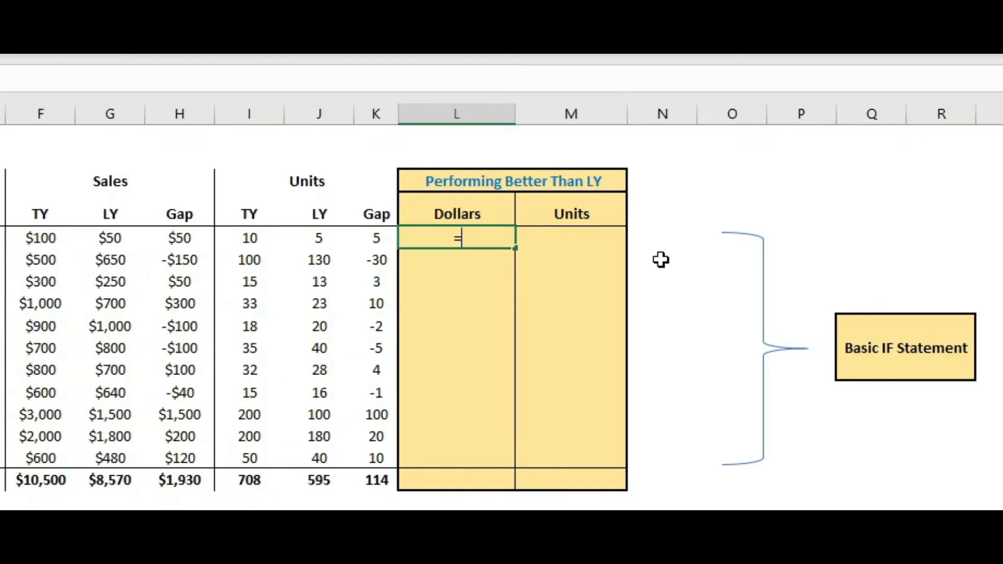
{"action": "type", "text": "if"}
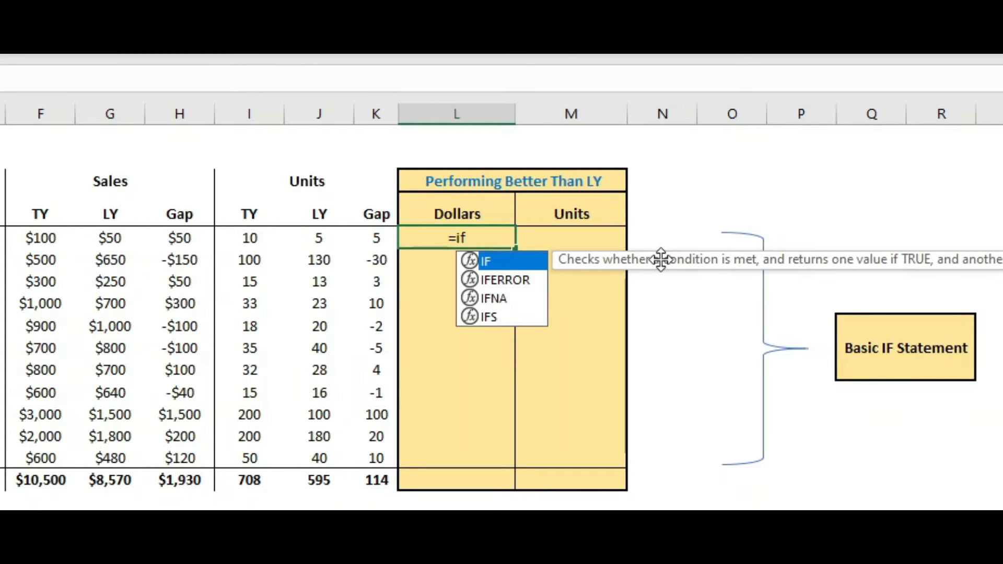
{"action": "type", "text": "("}
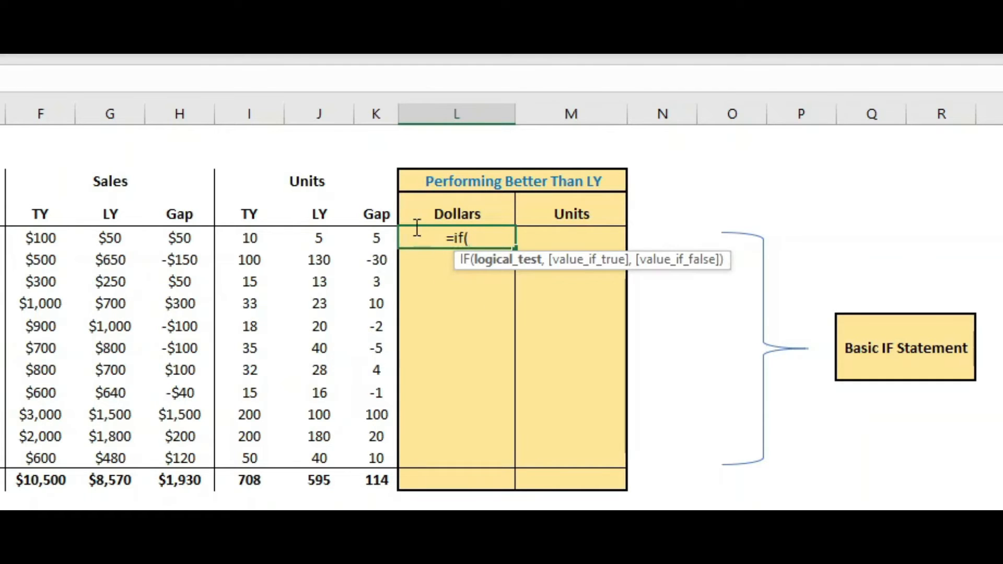
{"action": "left_click", "coordinate": [45, 237]}
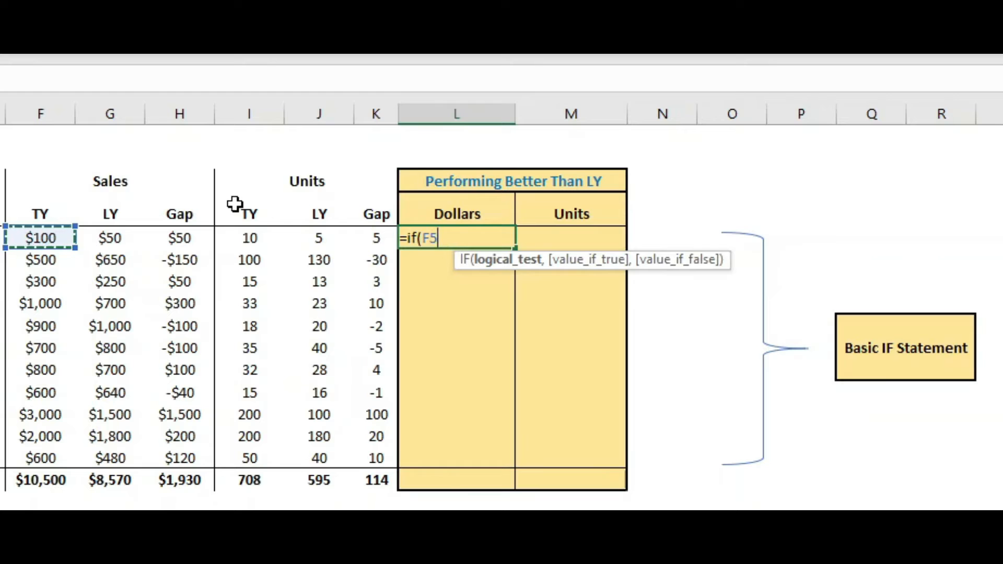
{"action": "type", "text": ">"}
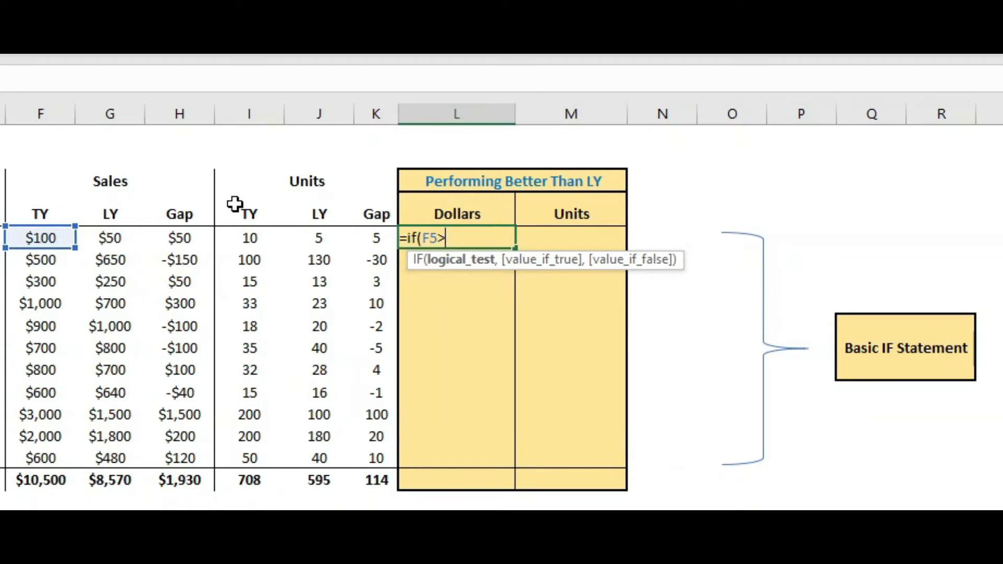
{"action": "left_click", "coordinate": [115, 236]}
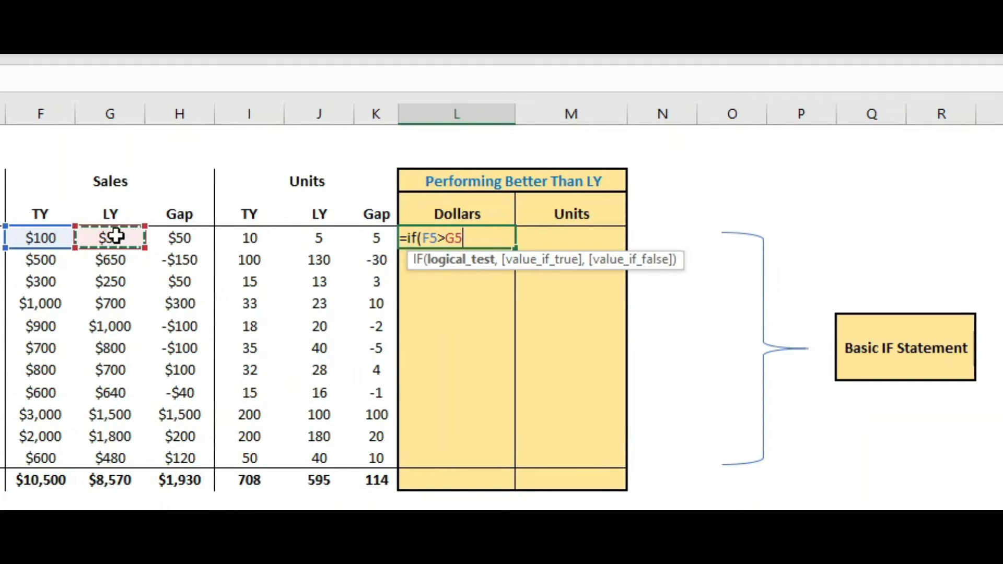
Finish the formula to return "Outperforming" when true and "Underperforming" otherwise, and enter it
{"action": "type", "text": ",\""}
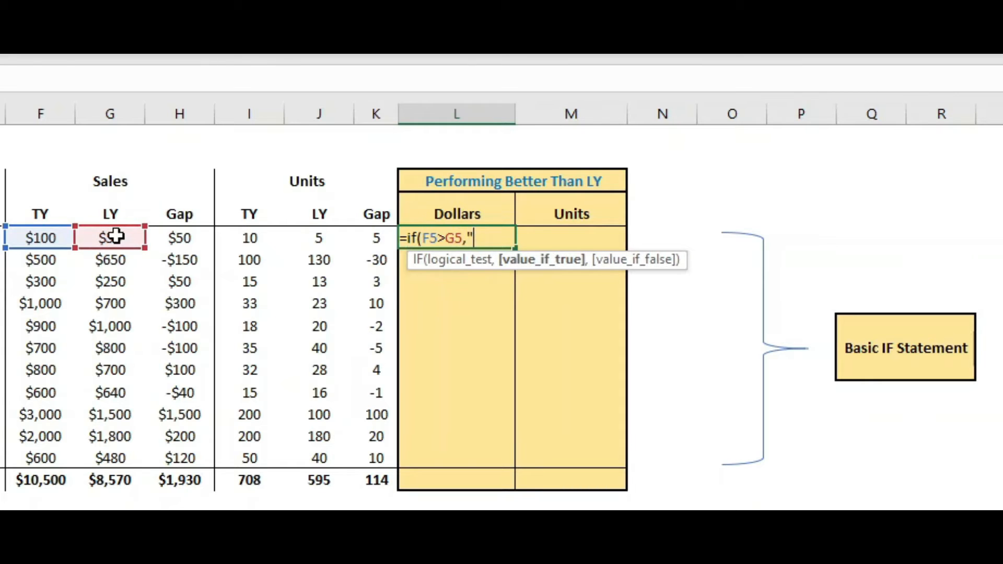
{"action": "type", "text": "Outperfor"}
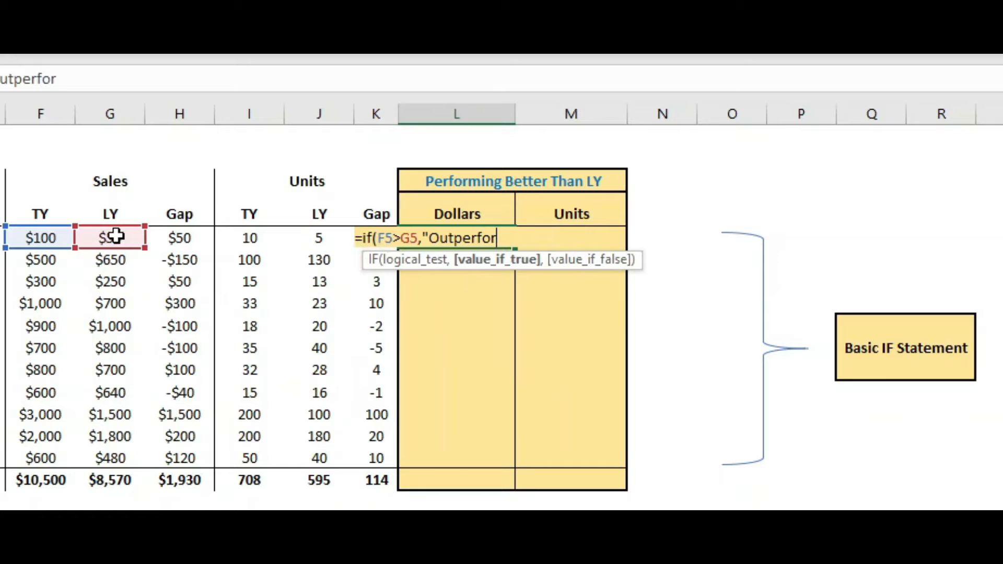
{"action": "type", "text": "ming\""}
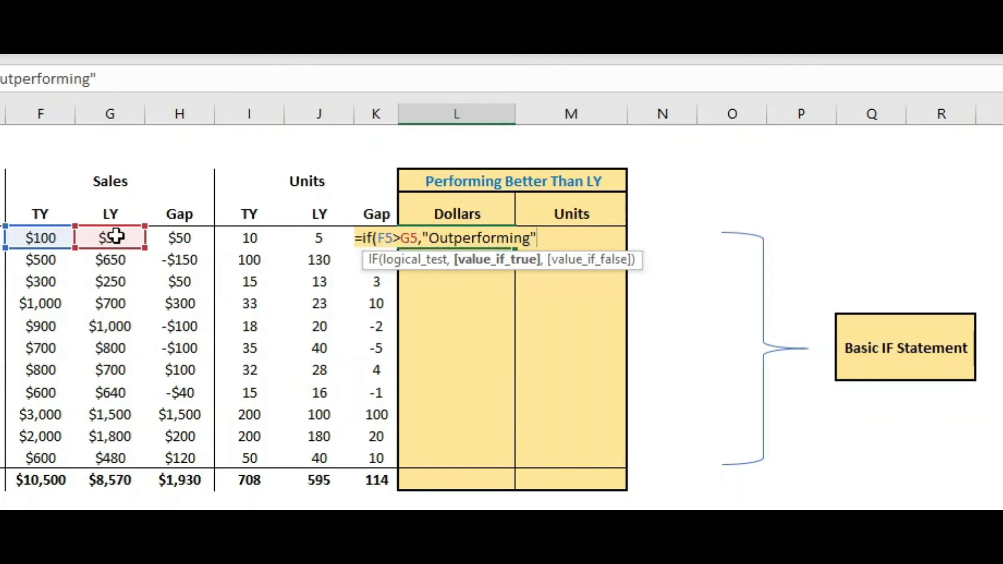
{"action": "type", "text": ","}
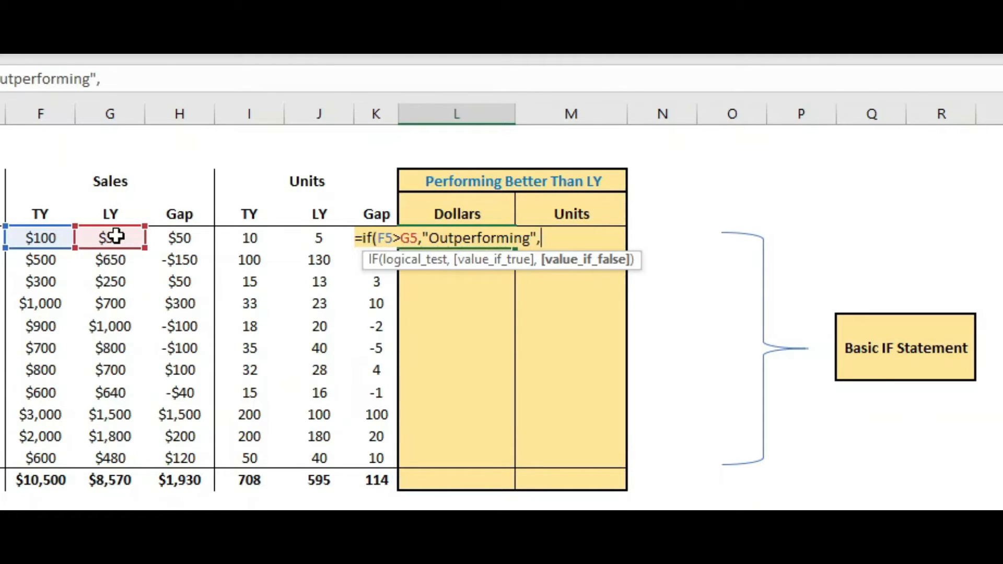
{"action": "type", "text": "\""}
{"action": "type", "text": "Unde"}
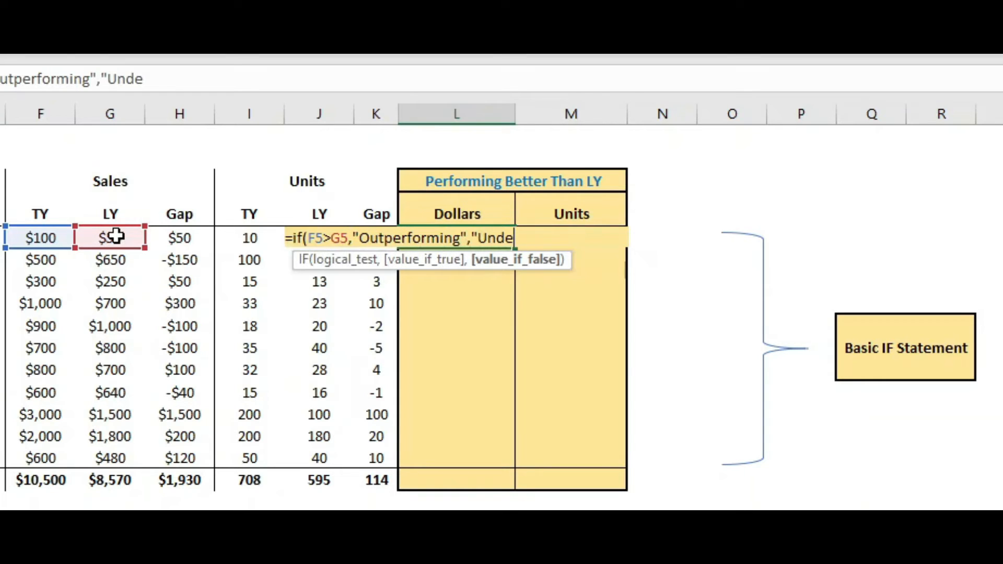
{"action": "type", "text": "rperform"}
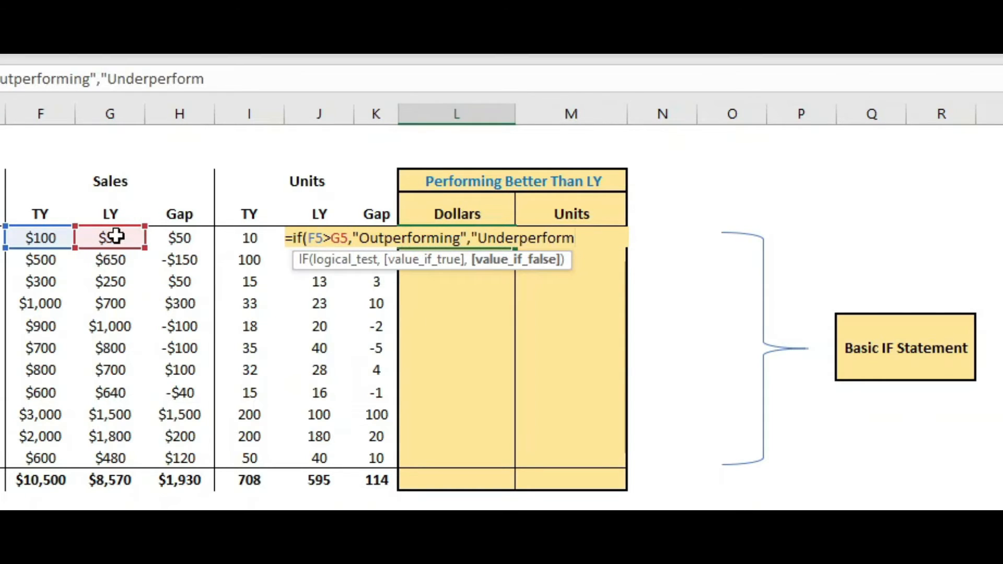
{"action": "type", "text": "ing\")"}
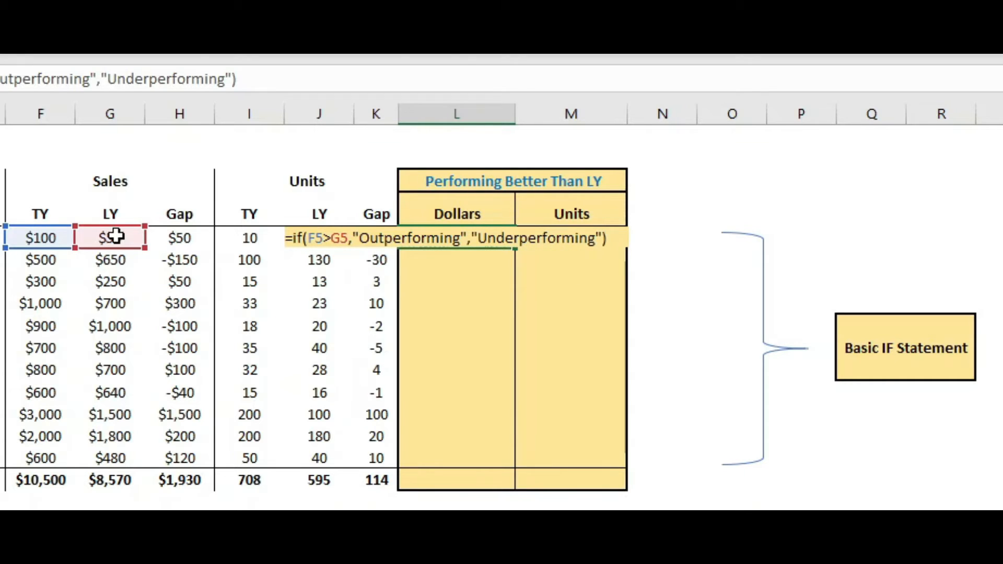
{"action": "key", "text": "Return"}
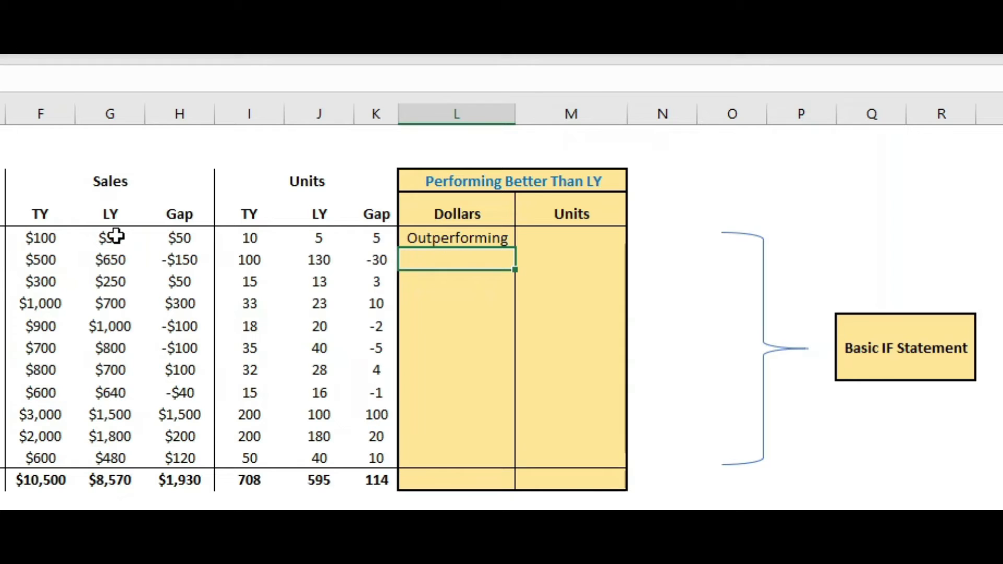
Fill the Dollars formula down through the rest of the column, including the total row
{"action": "left_click", "coordinate": [462, 239]}
{"action": "left_click_drag", "start_coordinate": [517, 250], "coordinate": [502, 484]}
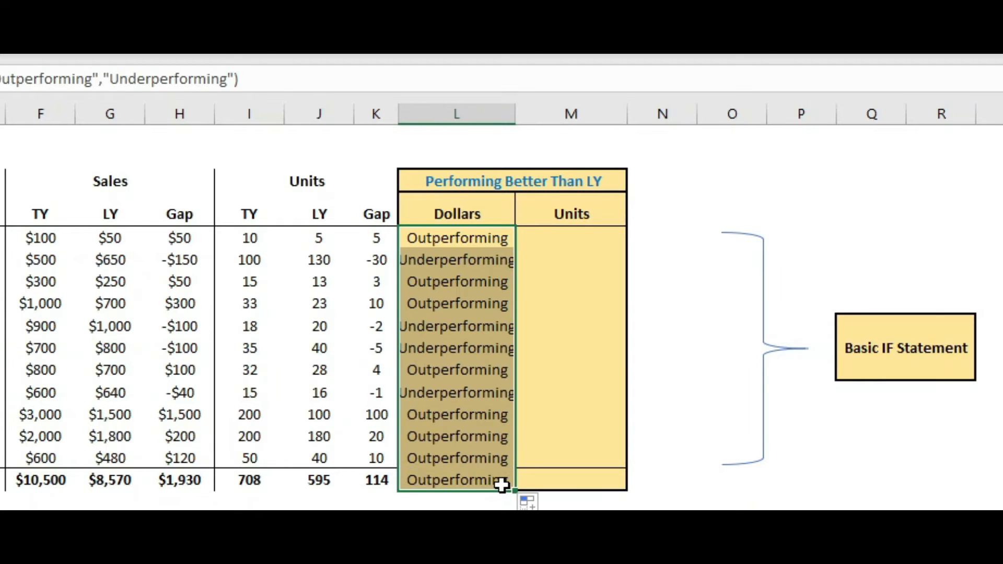
{"action": "left_click", "coordinate": [451, 460]}
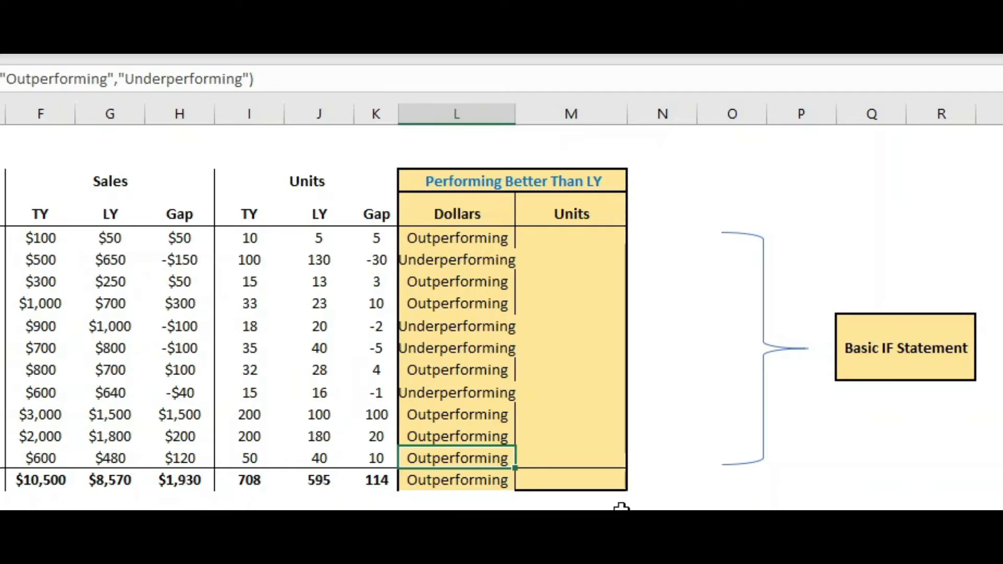
Autofit the Dollars column width and check the copied formulas in its cells
{"action": "double_click", "coordinate": [515, 112]}
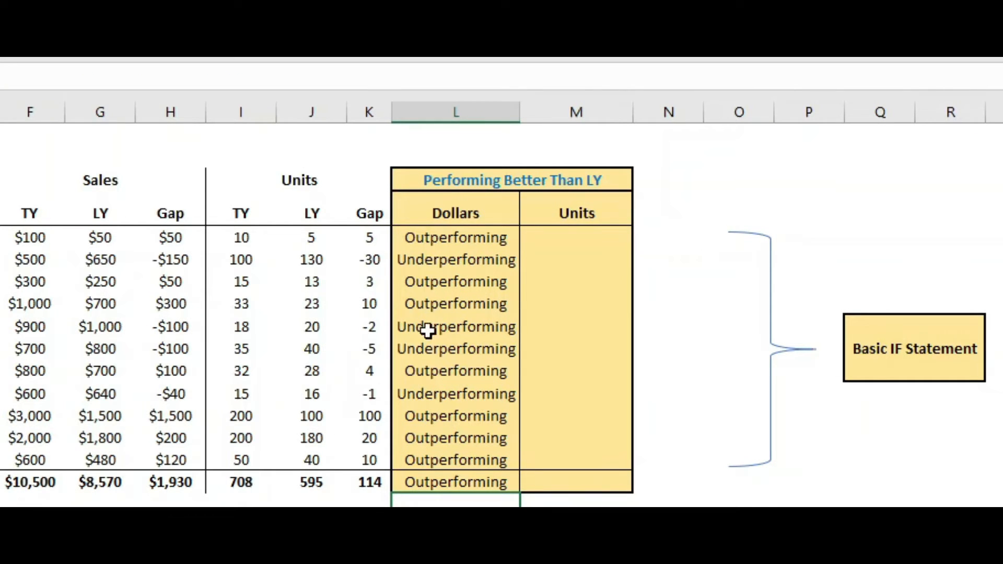
{"action": "left_click", "coordinate": [403, 238]}
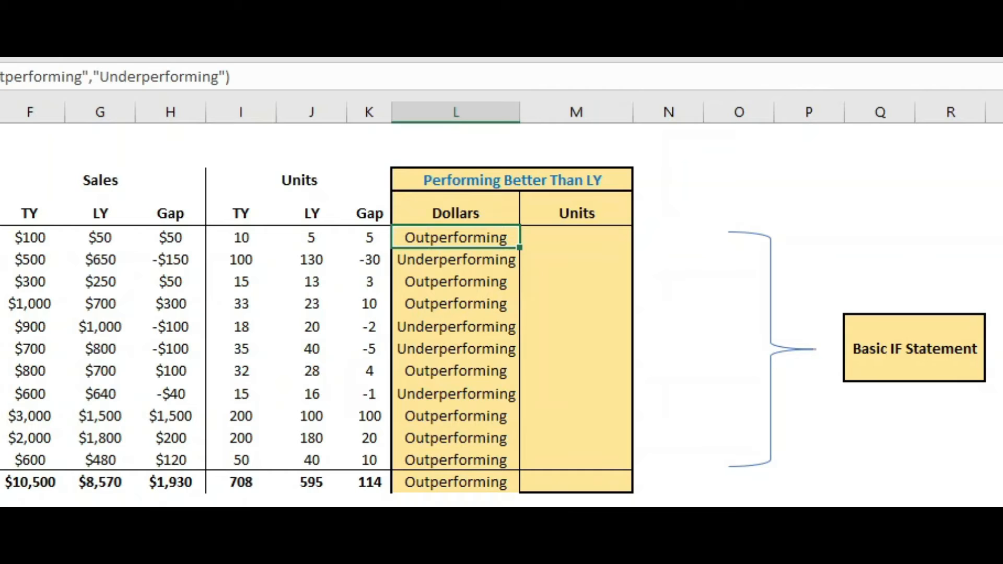
{"action": "left_click", "coordinate": [452, 258]}
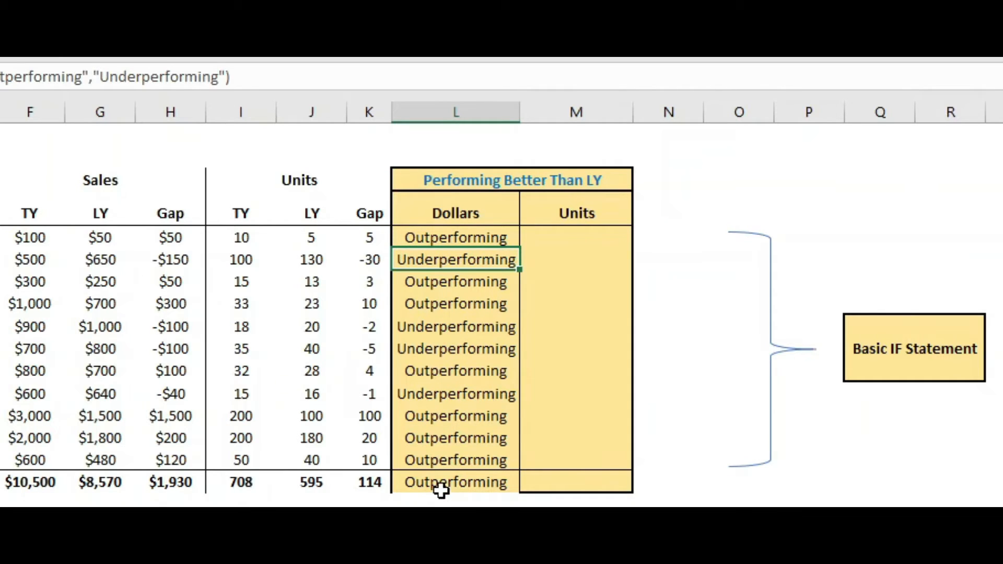
Start an IF formula in the first Units cell with the test that units TY exceeds units LY (I5>J5)
{"action": "left_click", "coordinate": [553, 239]}
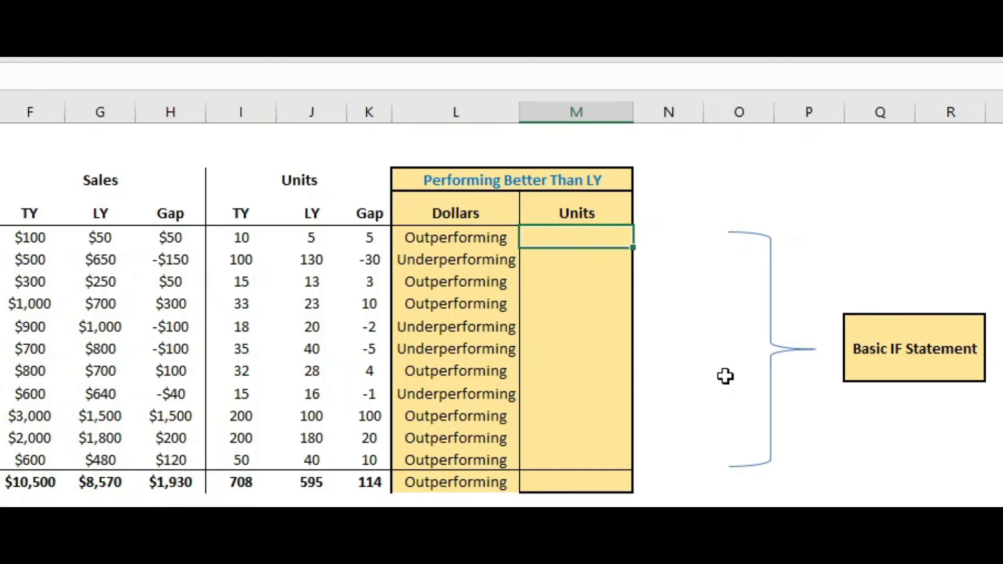
{"action": "type", "text": "=if"}
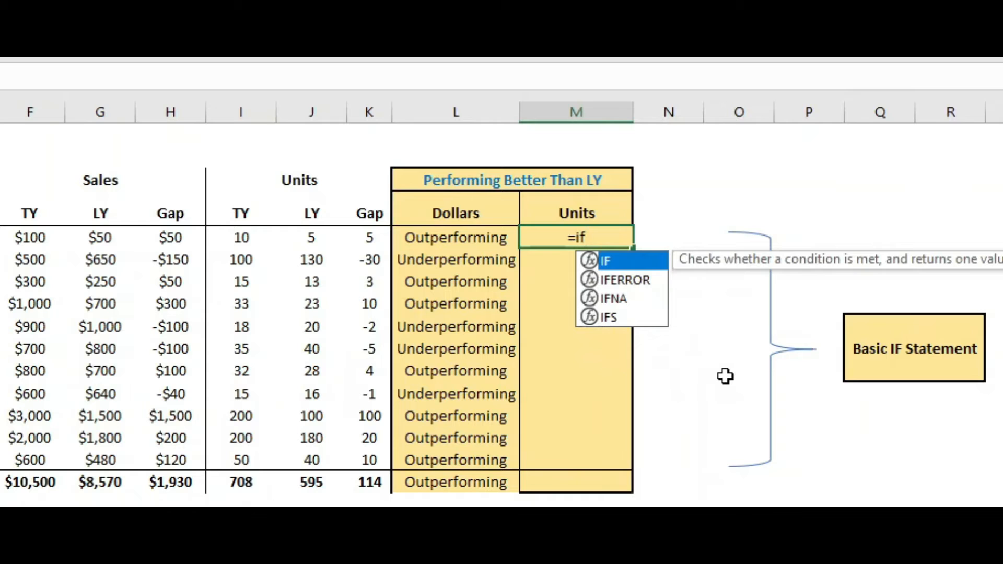
{"action": "type", "text": "("}
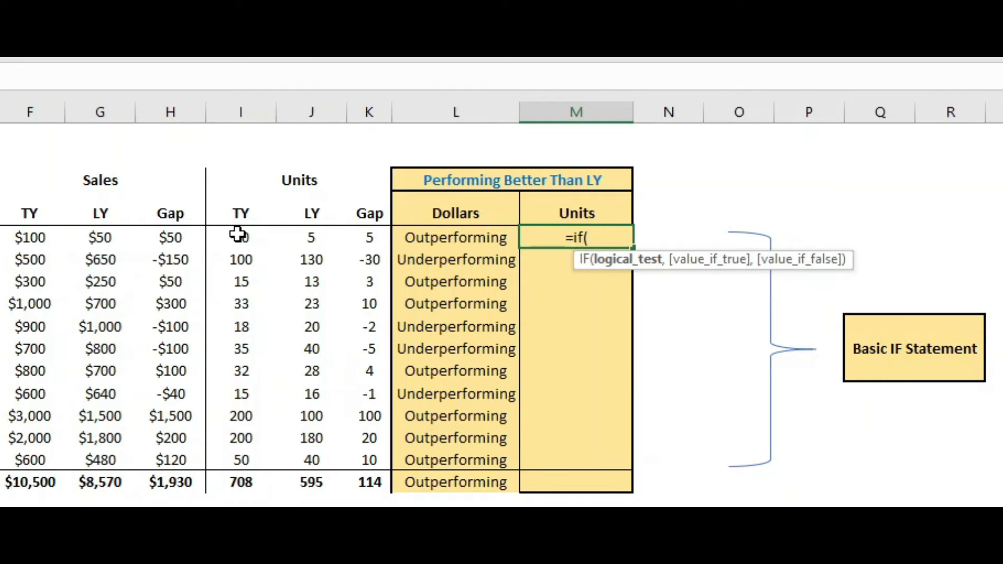
{"action": "left_click", "coordinate": [238, 238]}
{"action": "type", "text": ">"}
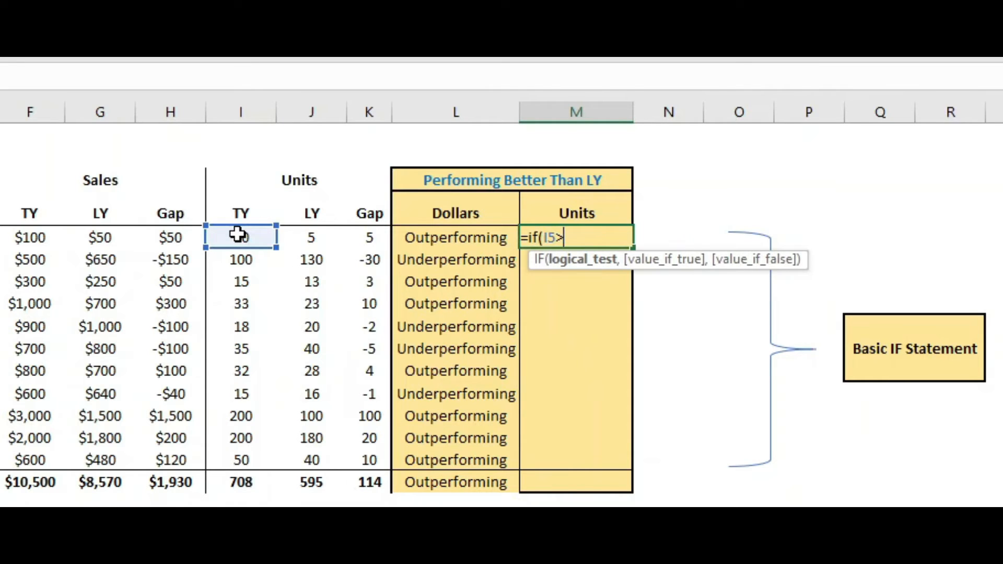
{"action": "left_click", "coordinate": [316, 239]}
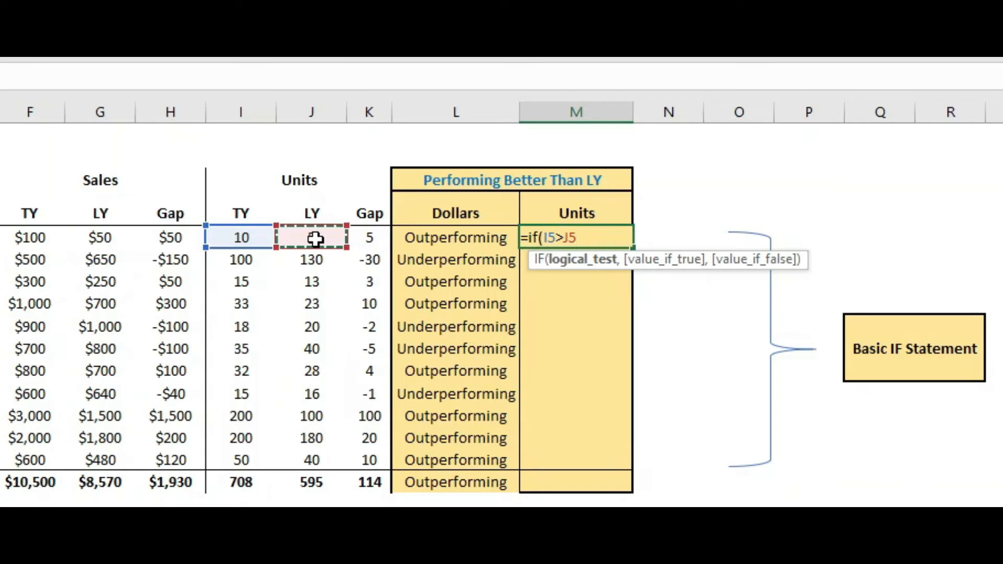
{"action": "type", "text": ","}
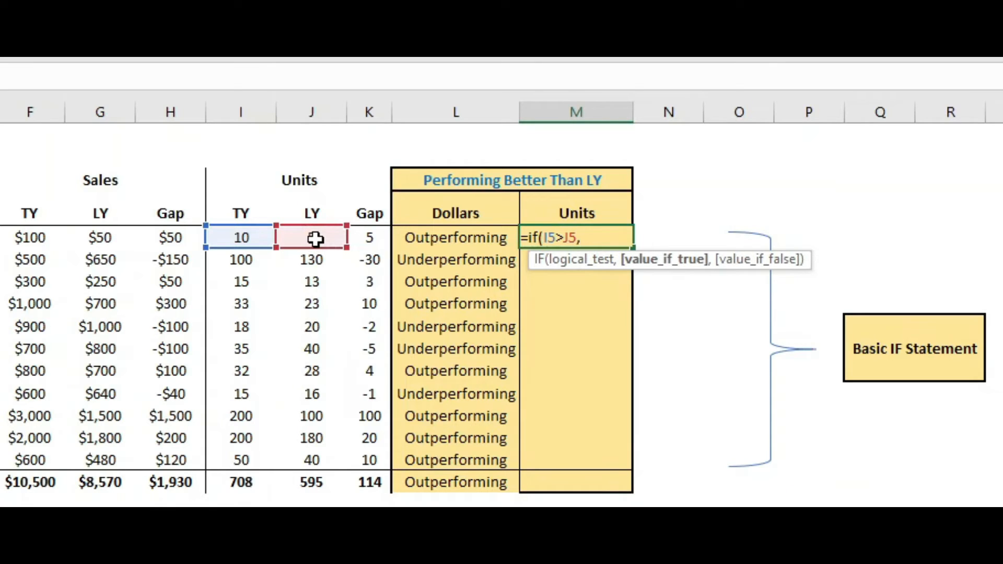
{"action": "type", "text": "\"Outperfo"}
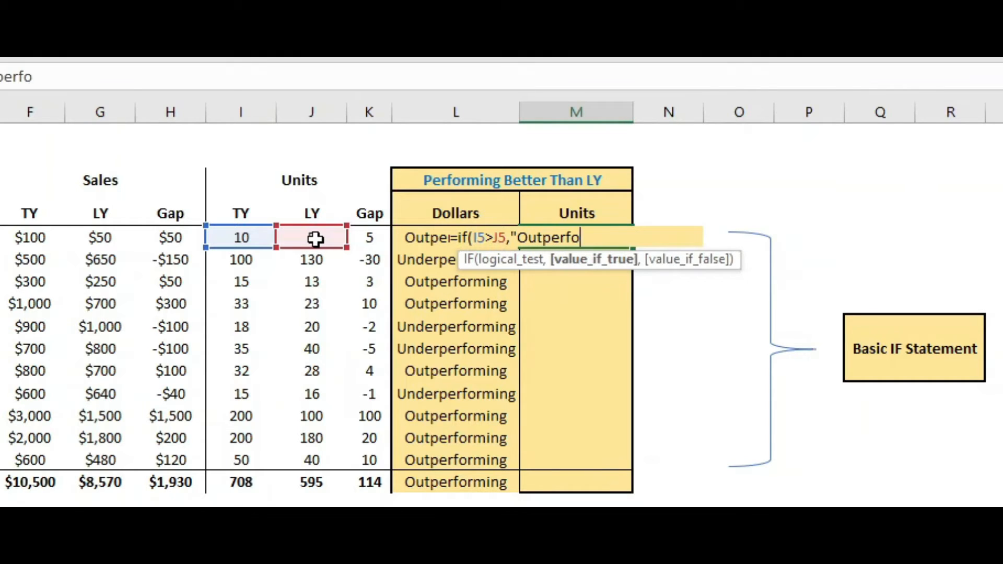
{"action": "type", "text": "rming\","}
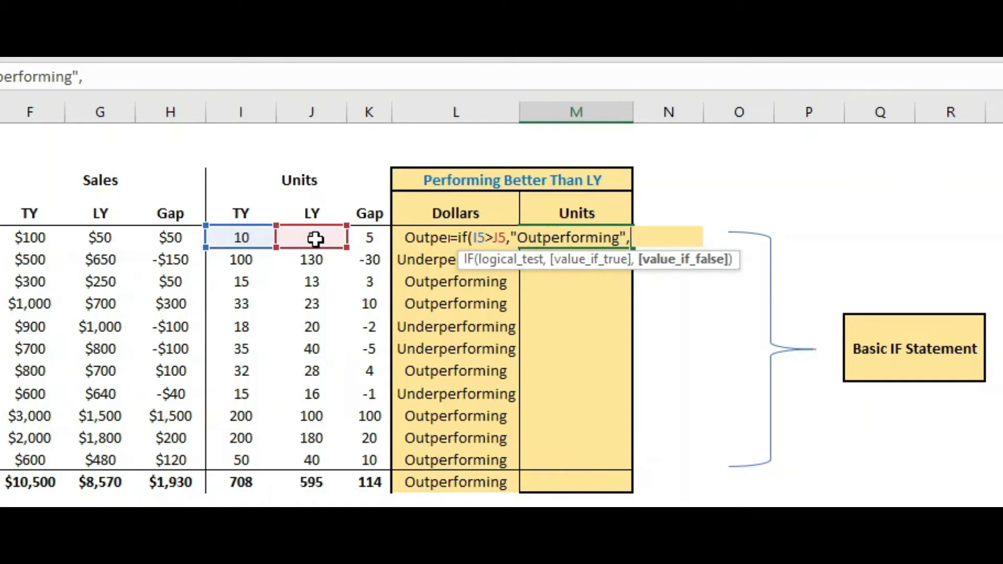
{"action": "type", "text": "\"Ou"}
Finish the Units formula to return "Outperforming" when true and "Underperforming" otherwise, and enter it
{"action": "key", "text": "BackSpace"}
{"action": "key", "text": "BackSpace"}
{"action": "type", "text": "Under"}
{"action": "key", "text": "BackSpace"}
{"action": "type", "text": "erperforming"}
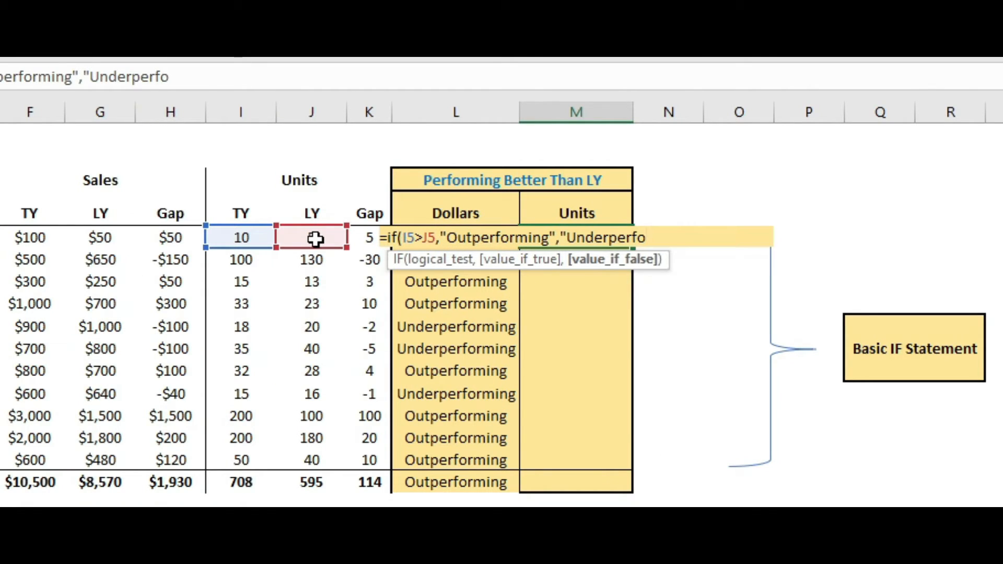
{"action": "type", "text": "\")"}
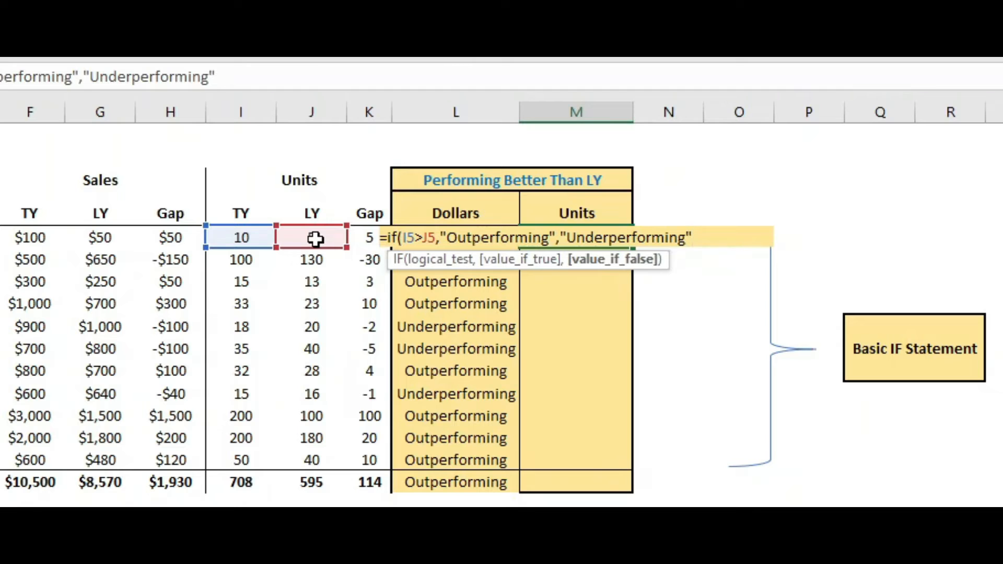
{"action": "key", "text": "Return"}
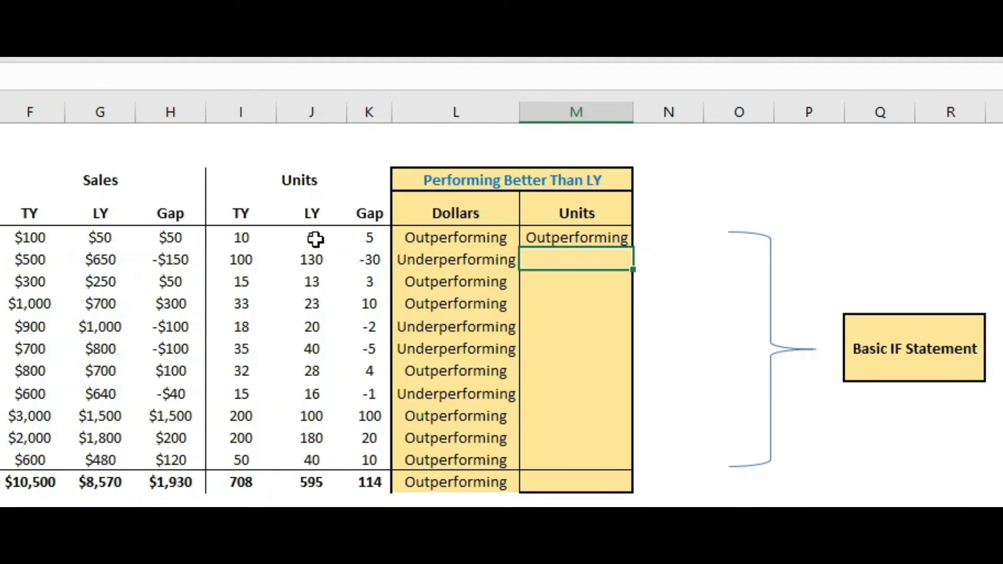
Fill the Units formula down through the rest of the column, including the total row
{"action": "left_click", "coordinate": [573, 239]}
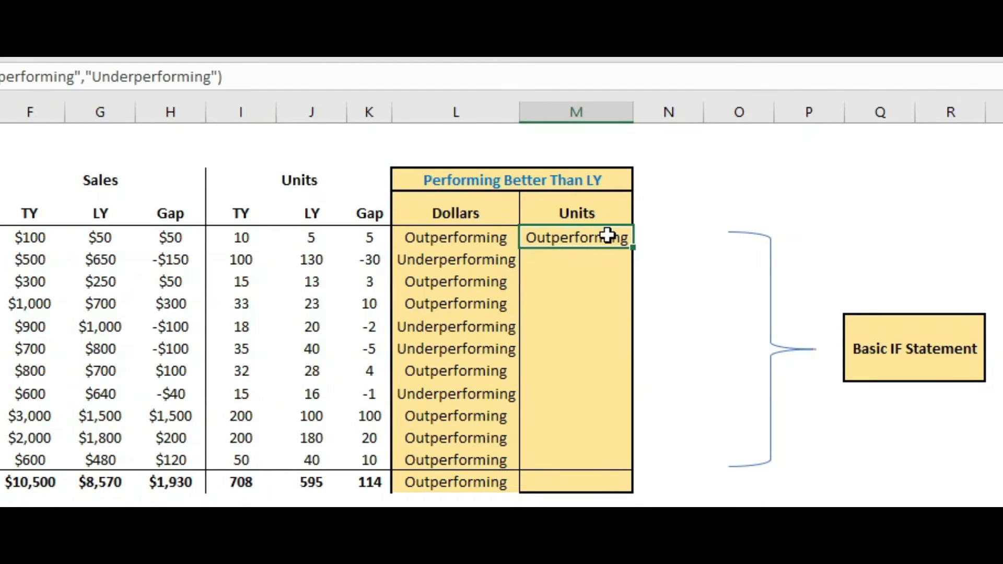
{"action": "left_click_drag", "start_coordinate": [633, 248], "coordinate": [634, 489]}
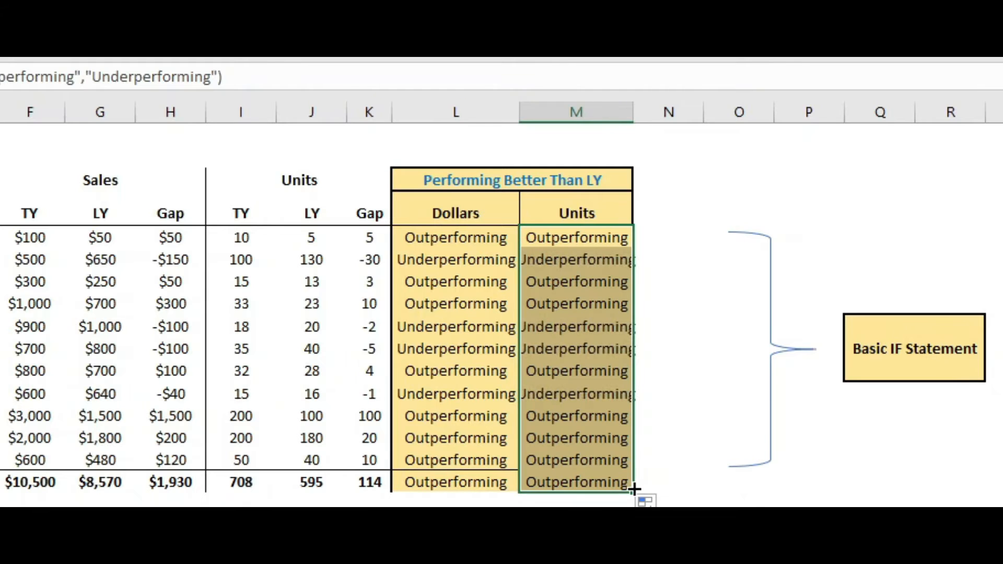
{"action": "left_click", "coordinate": [557, 460]}
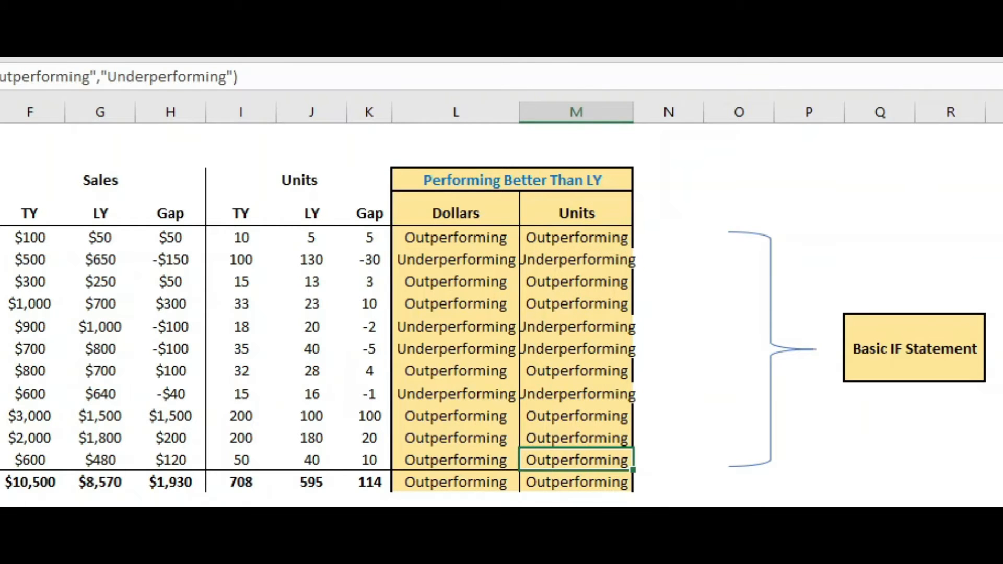
Select the Dollars and Units result columns with their headers and apply a thick outside border around them
{"action": "left_click", "coordinate": [451, 192]}
{"action": "left_click_drag", "start_coordinate": [451, 194], "coordinate": [468, 497]}
{"action": "left_click", "coordinate": [3, 58]}
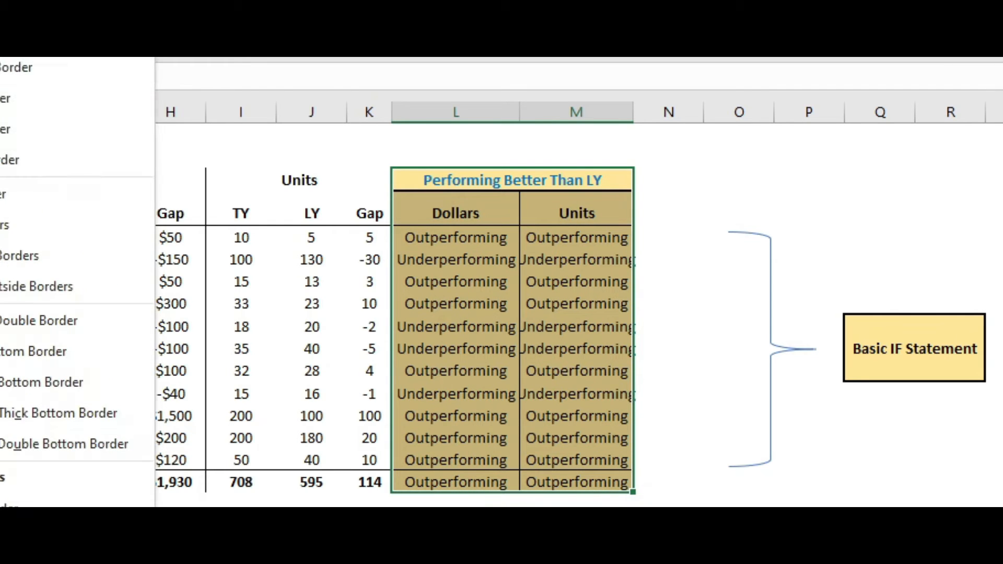
{"action": "left_click", "coordinate": [63, 286]}
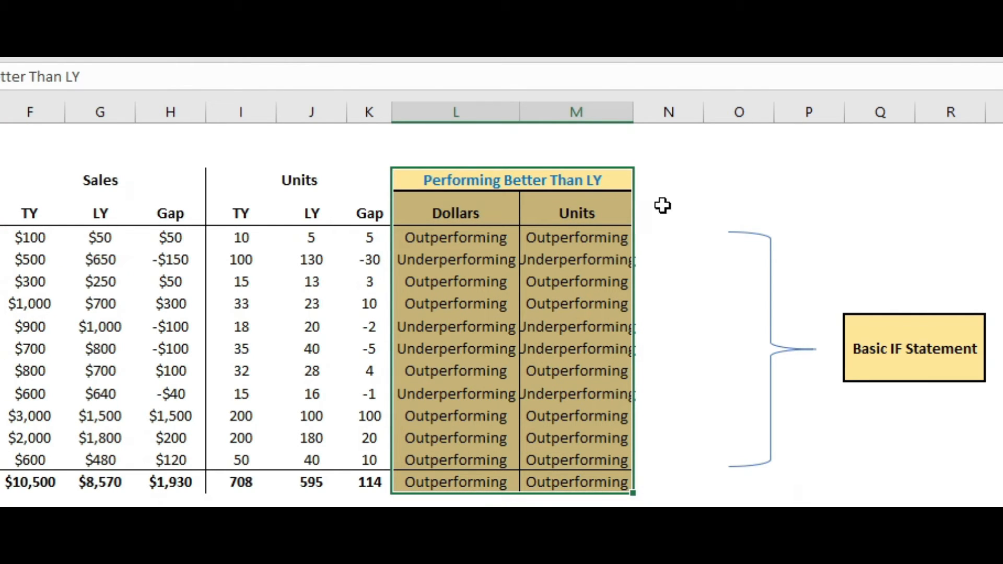
Autofit the Units column width and review the labels against each product's sales and unit figures
{"action": "double_click", "coordinate": [634, 108]}
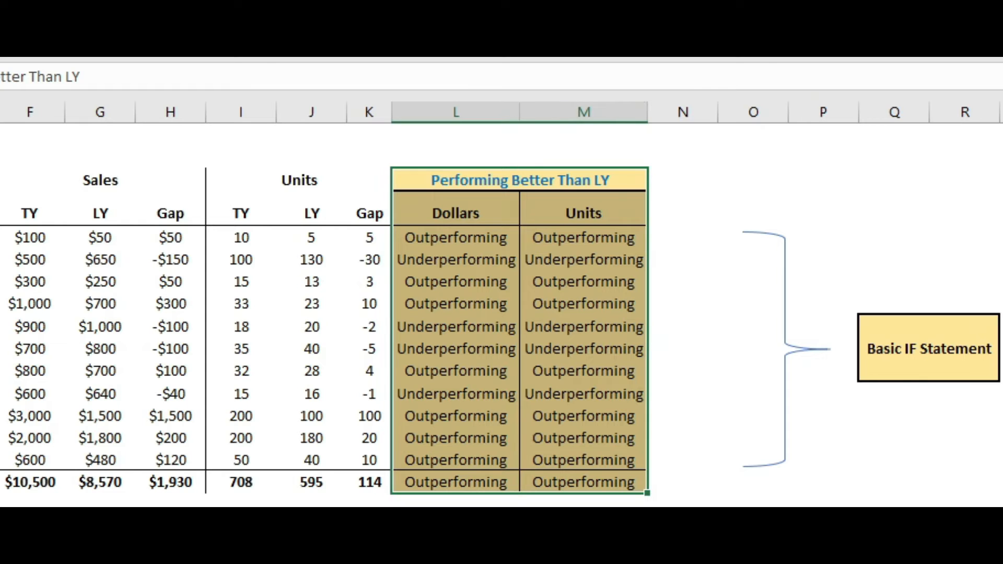
{"action": "left_click", "coordinate": [683, 524]}
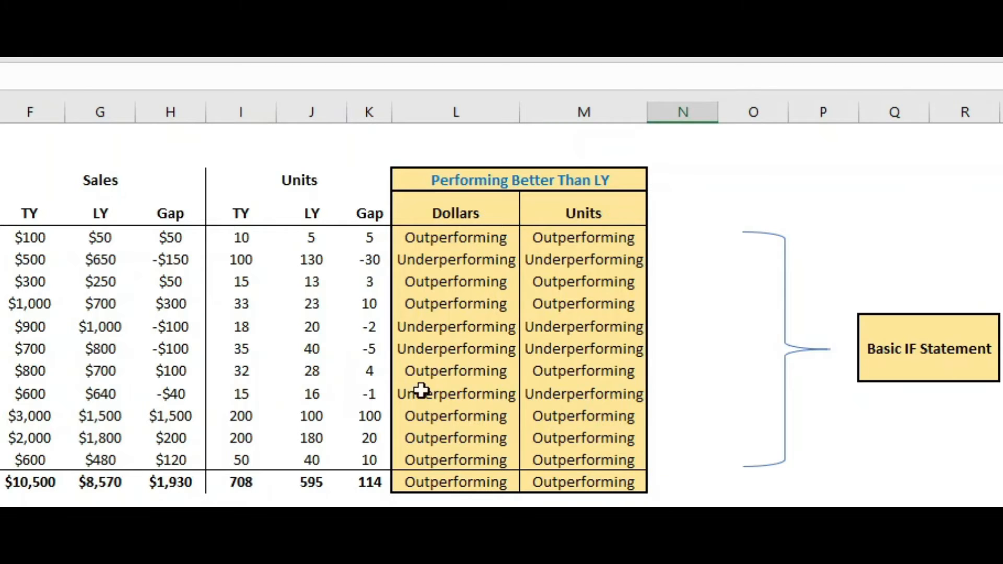
{"action": "left_click", "coordinate": [14, 236]}
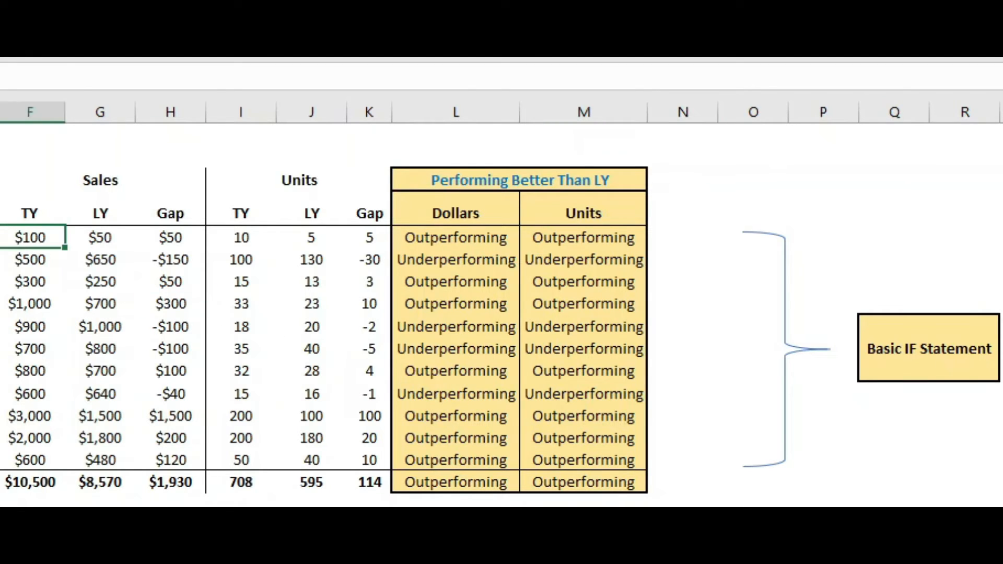
{"action": "left_click", "coordinate": [101, 245]}
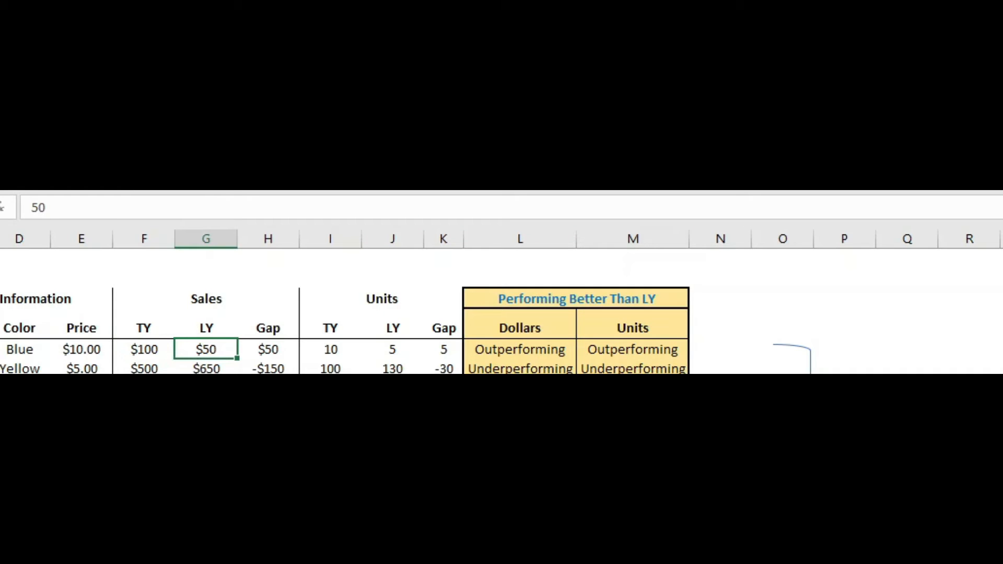
{"action": "left_click", "coordinate": [515, 347]}
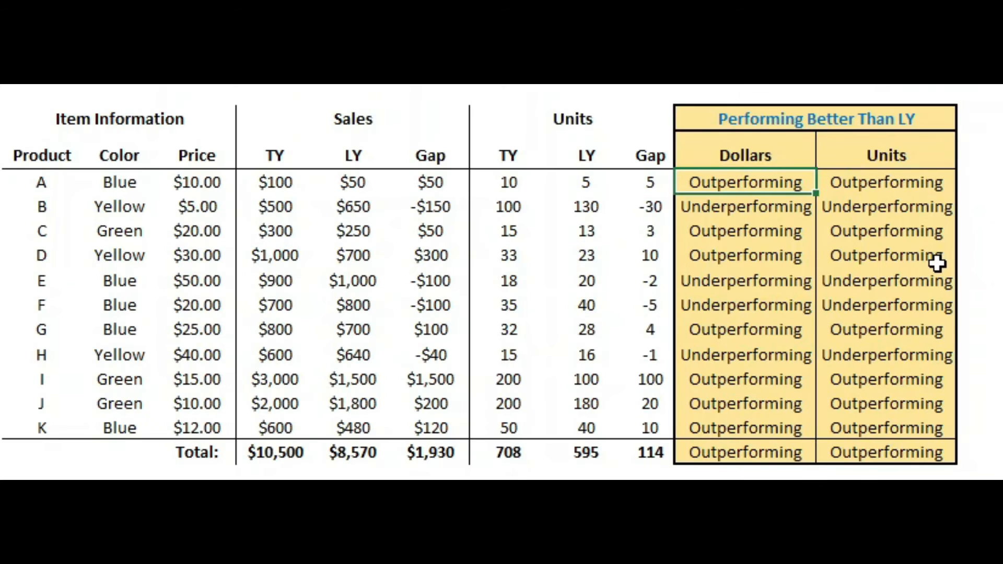
{"action": "key", "text": "Down"}
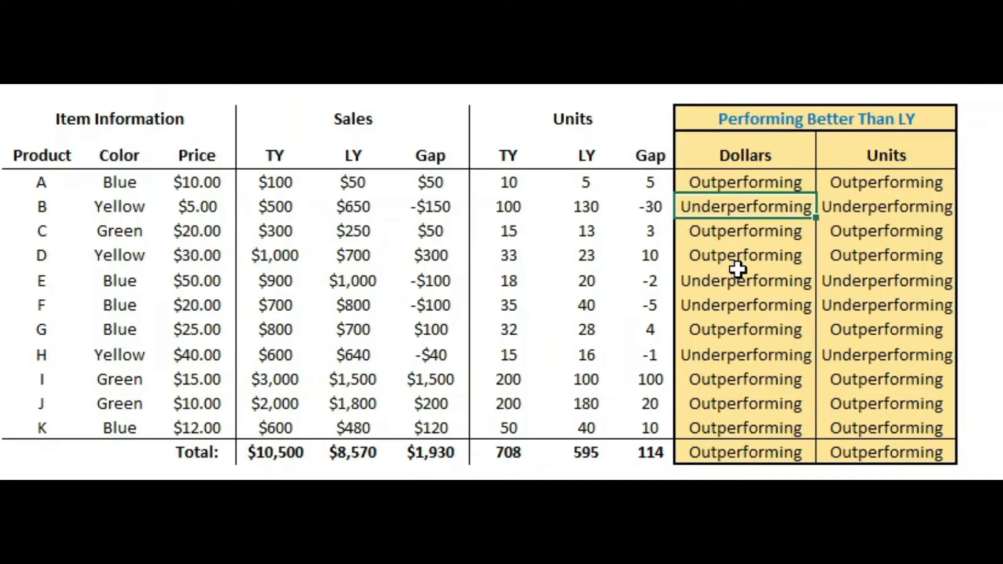
{"action": "left_click", "coordinate": [864, 184]}
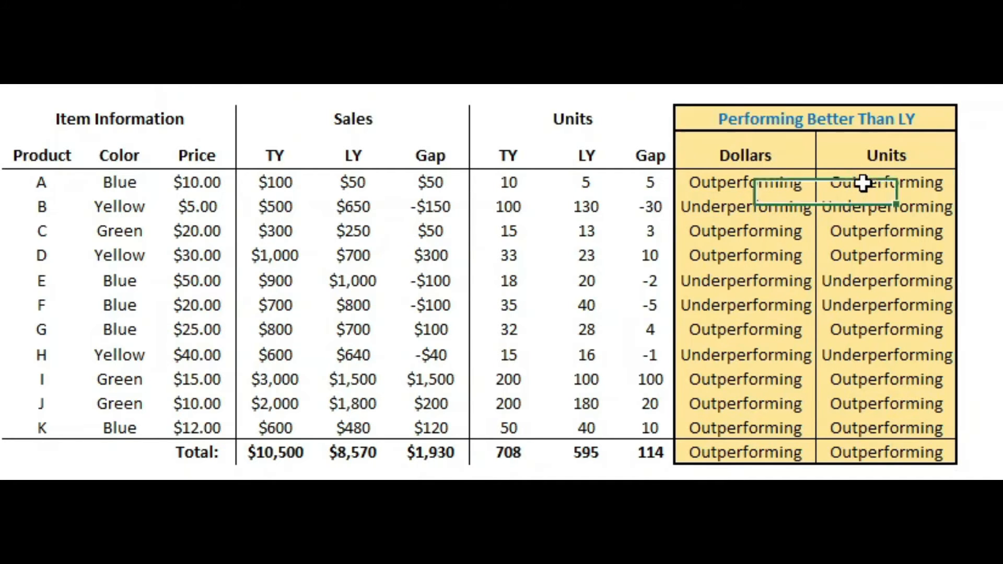